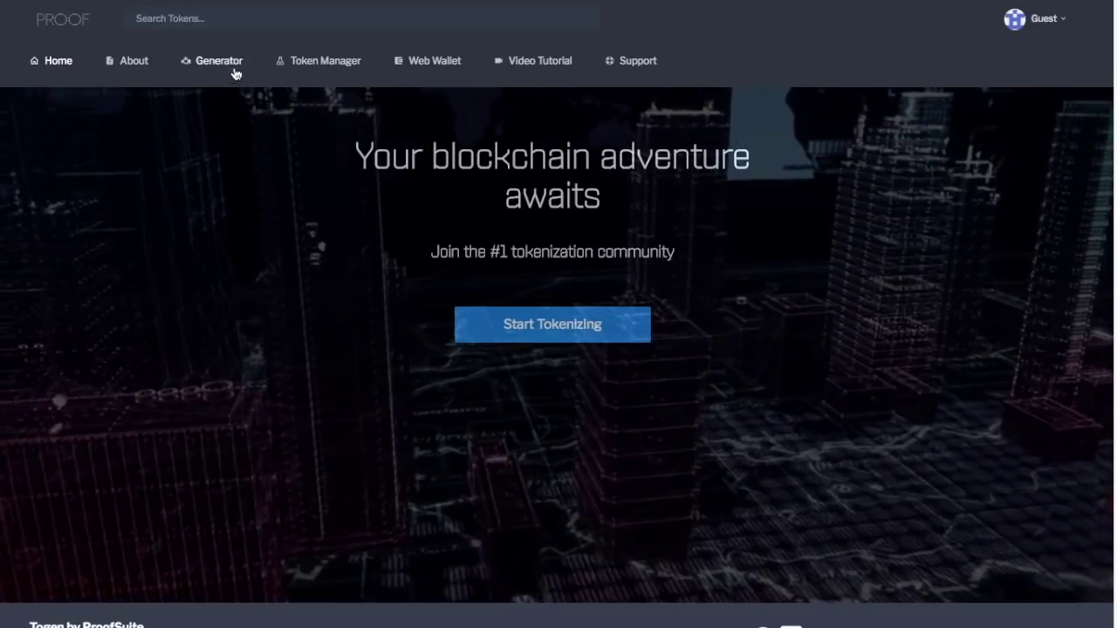
Step: Open the Generator page to start building a new token
click(232, 63)
Step: Close the generated Your Smart Contract view and open the Token Manager for Edhdchdh
click(262, 179)
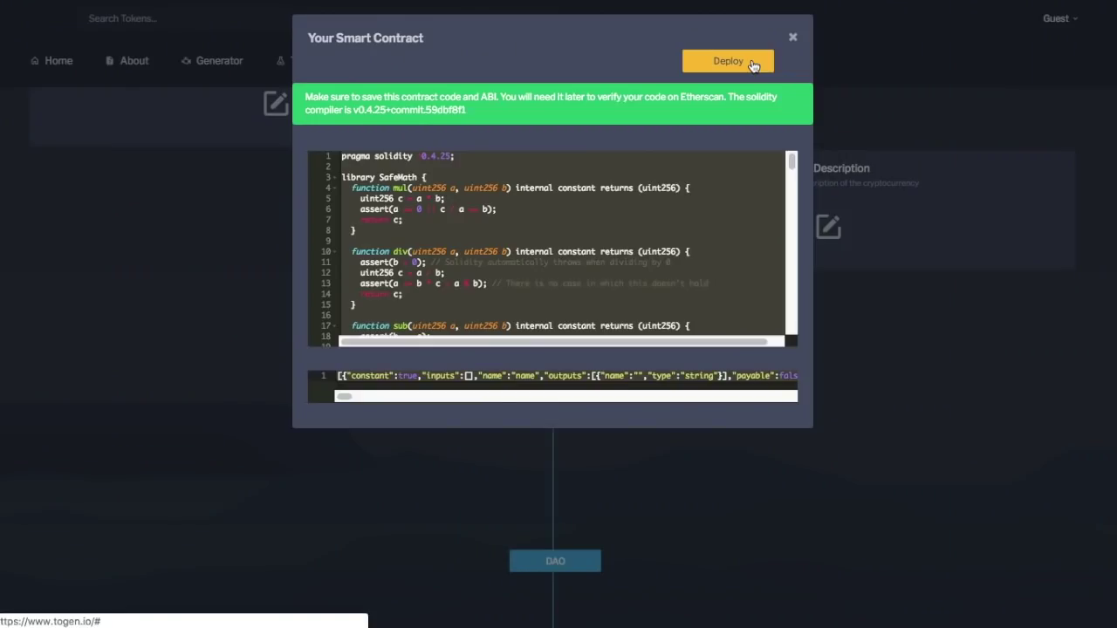
click(218, 178)
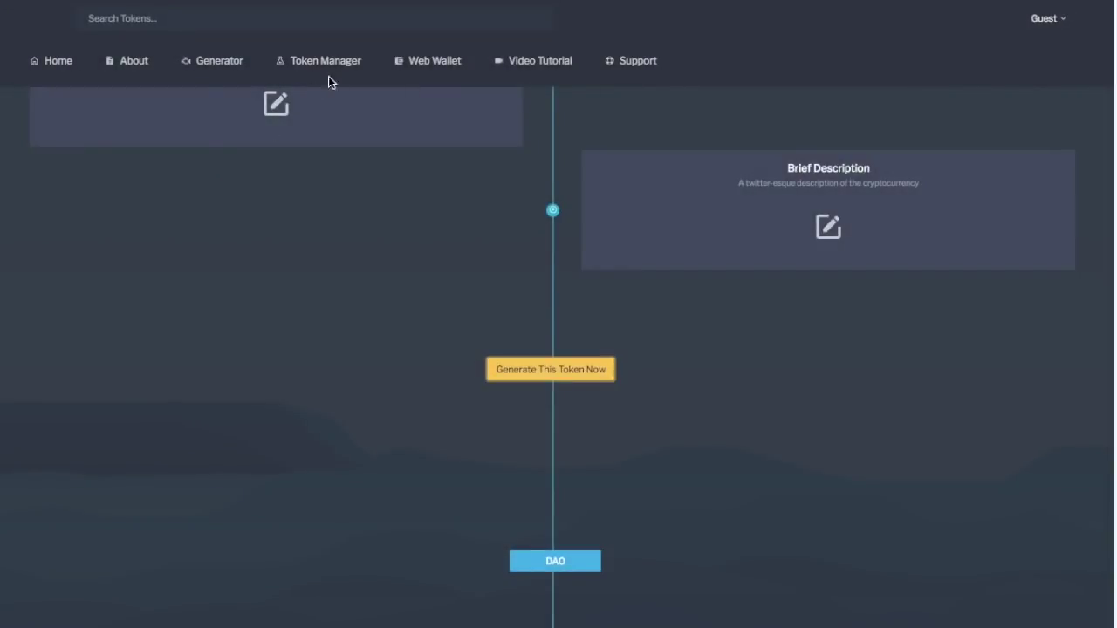
click(347, 67)
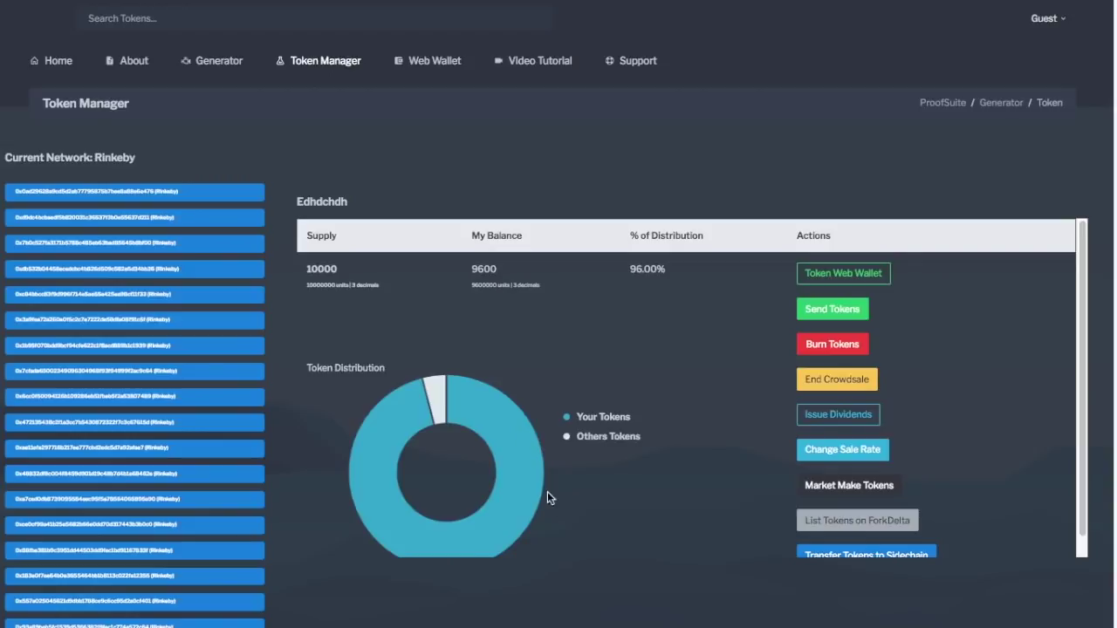
Step: Start issuing a dividend and enter .55 ETH as the total dividend payment
click(840, 416)
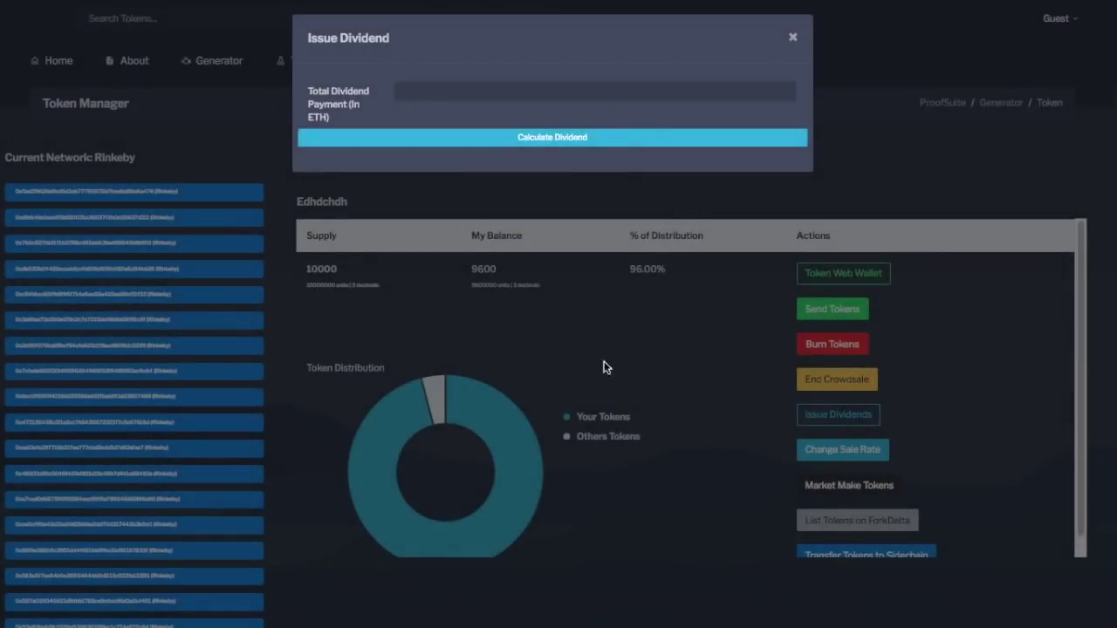
click(436, 95)
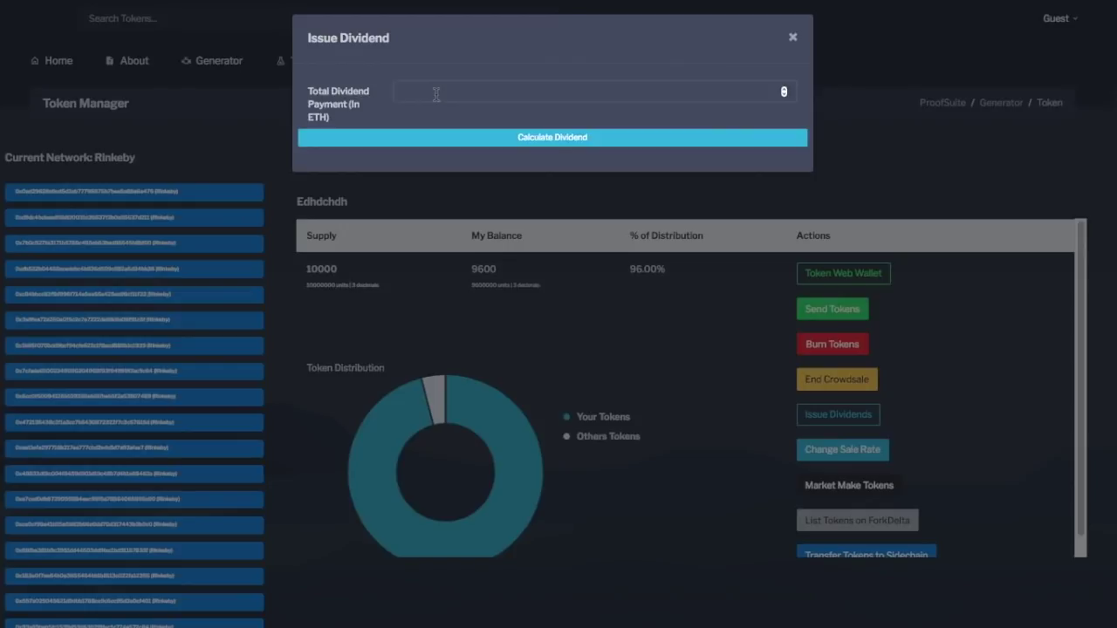
click(407, 91)
text(.55)
Step: Calculate the dividend, then change the total to 1 ETH to get 0.9600 and 0.0400 shares
click(533, 144)
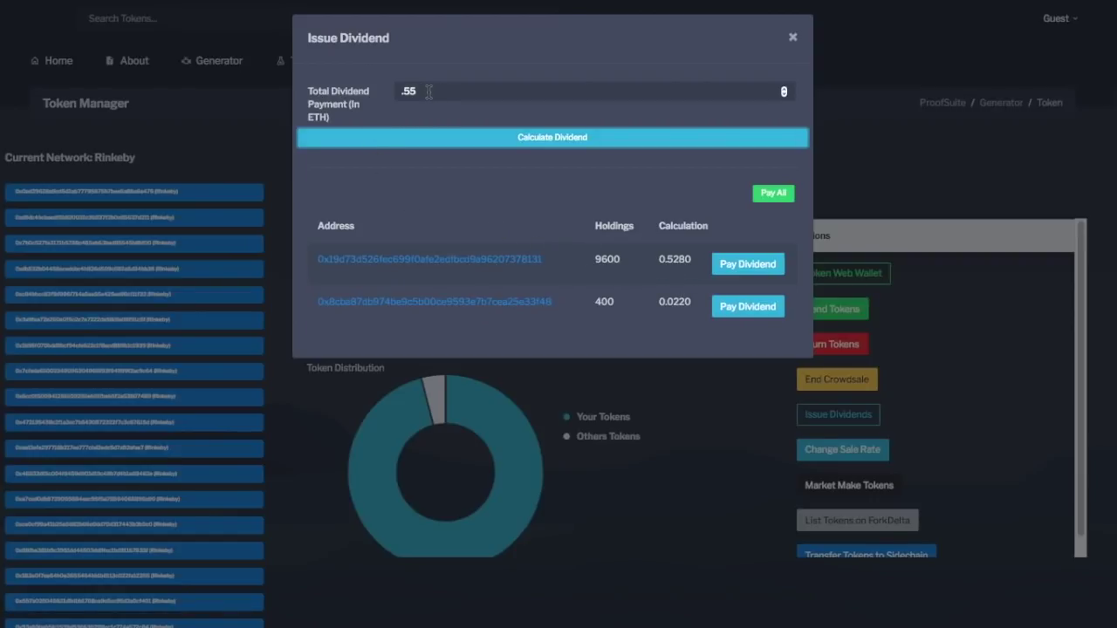
drag(438, 92, 362, 89)
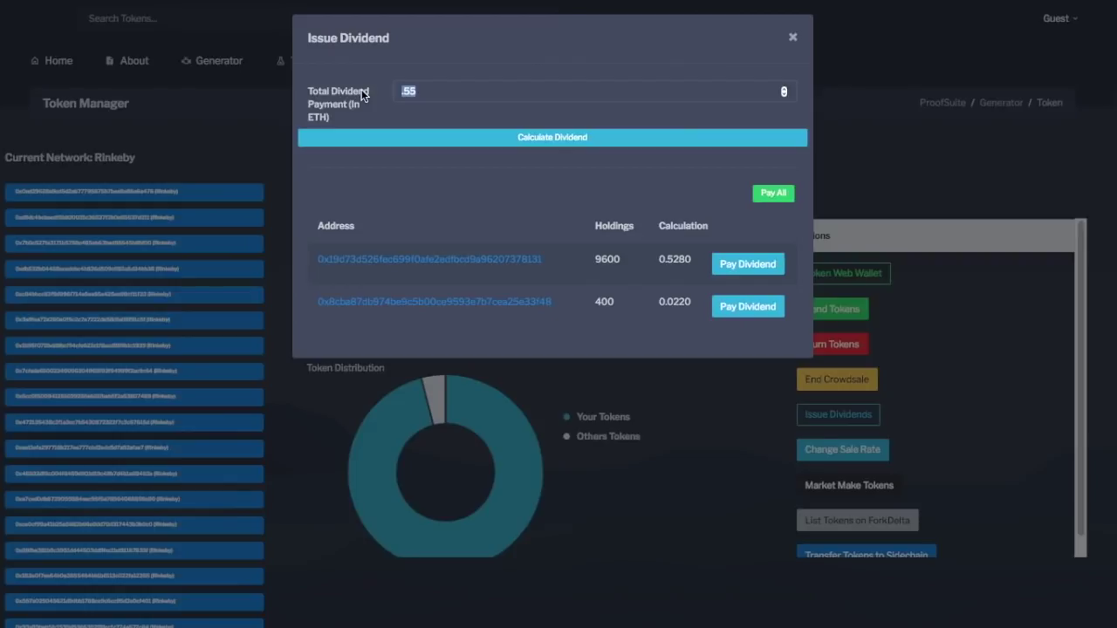
text(1)
click(559, 143)
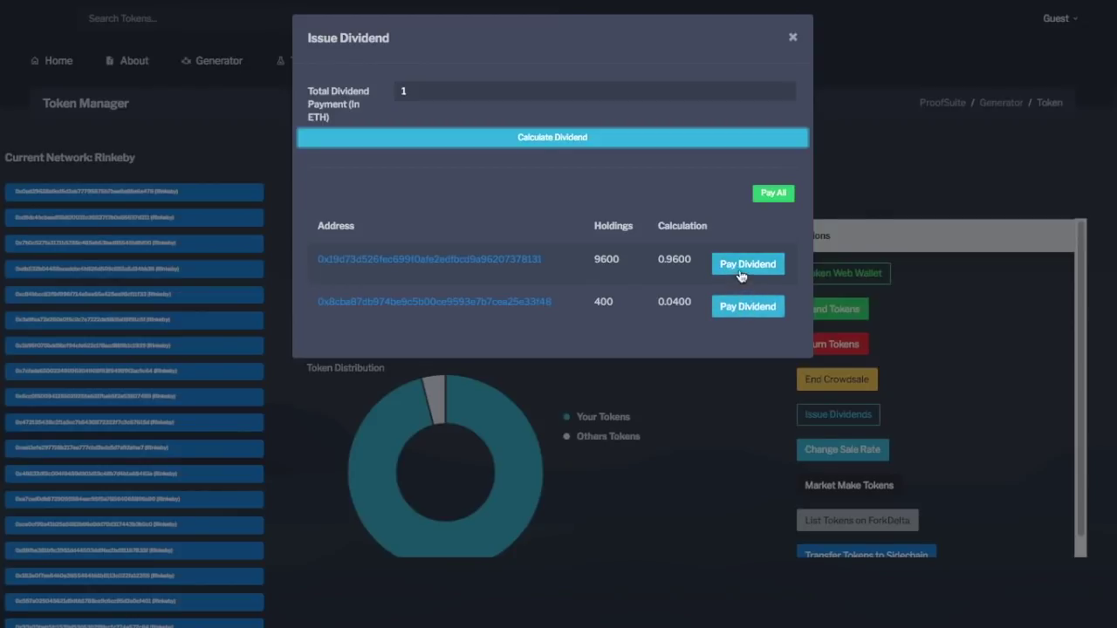
click(739, 266)
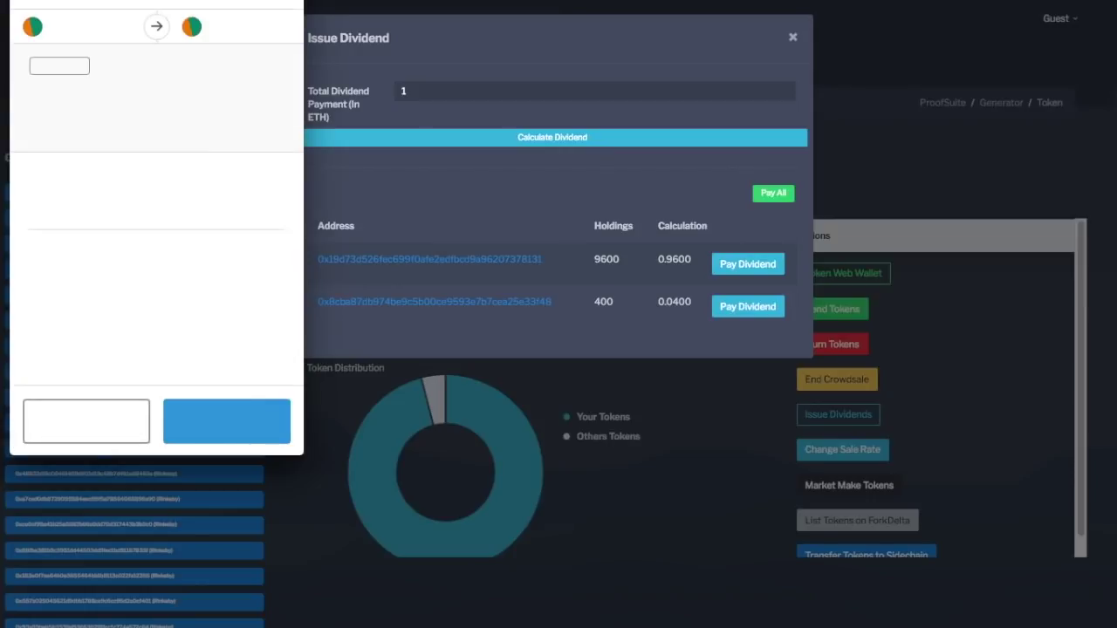
drag(225, 22, 282, 65)
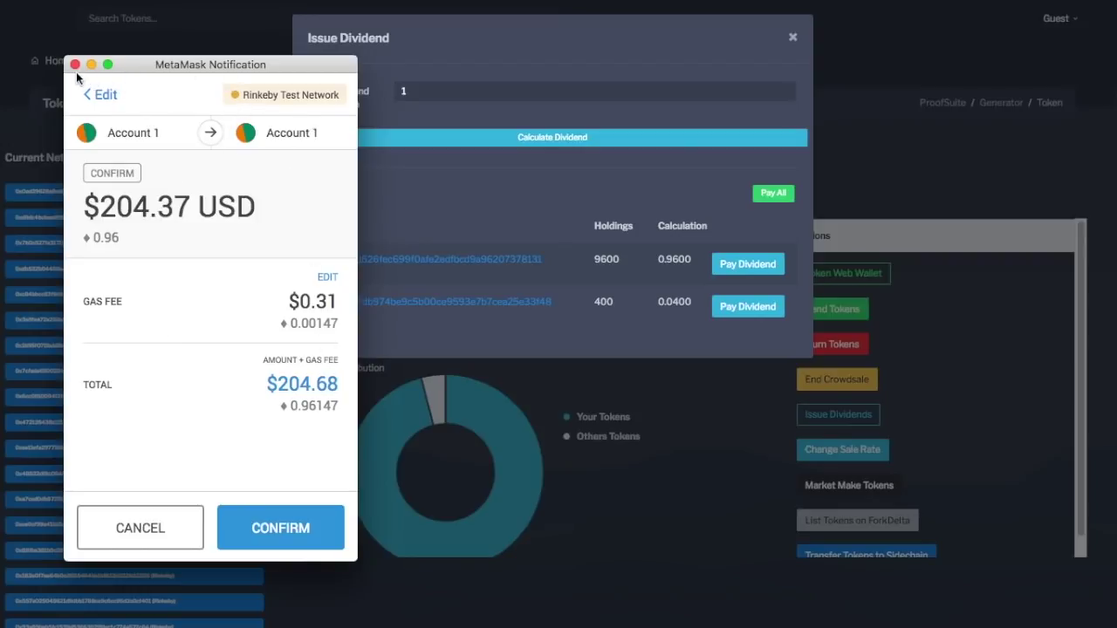
click(165, 529)
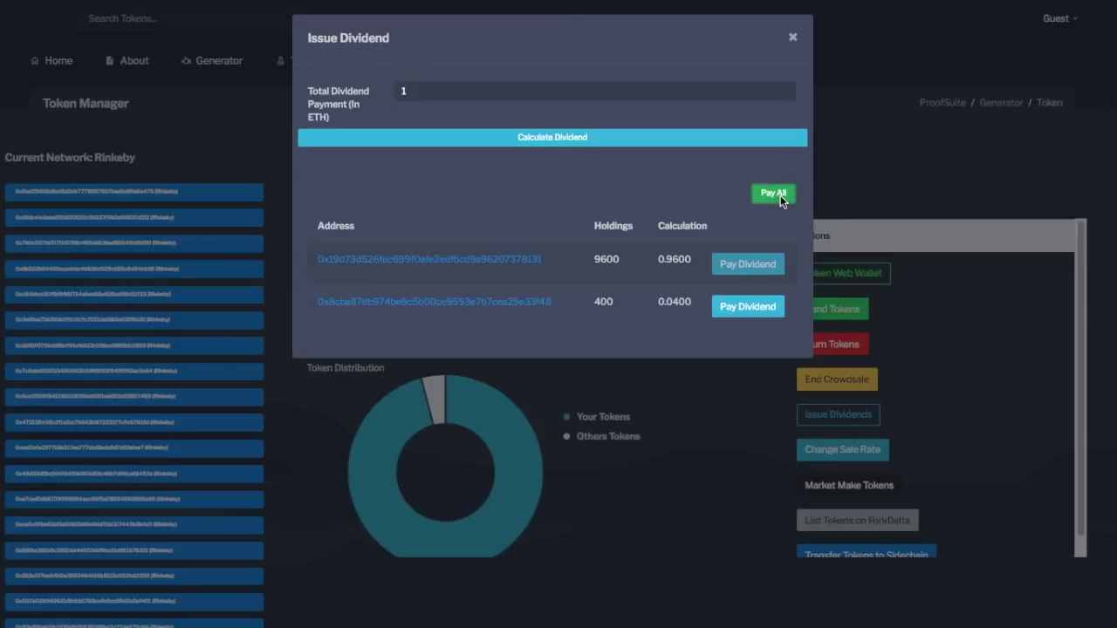
Step: Pay all holders and confirm both MetaMask payments of 0.96 ETH and 0.04 ETH
click(780, 195)
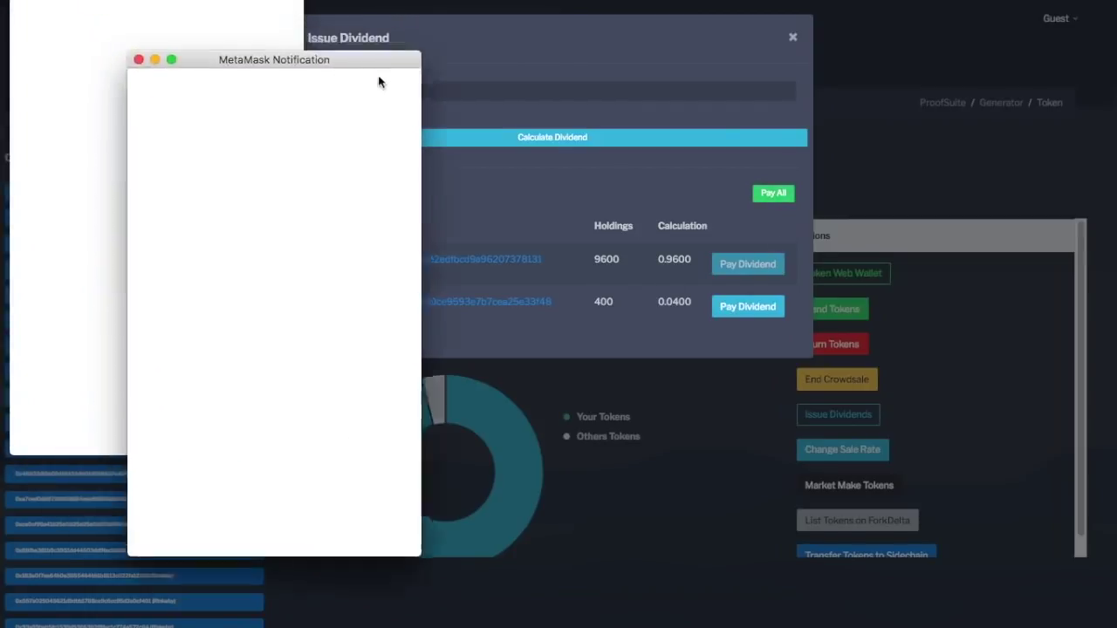
drag(207, 25, 254, 47)
click(495, 447)
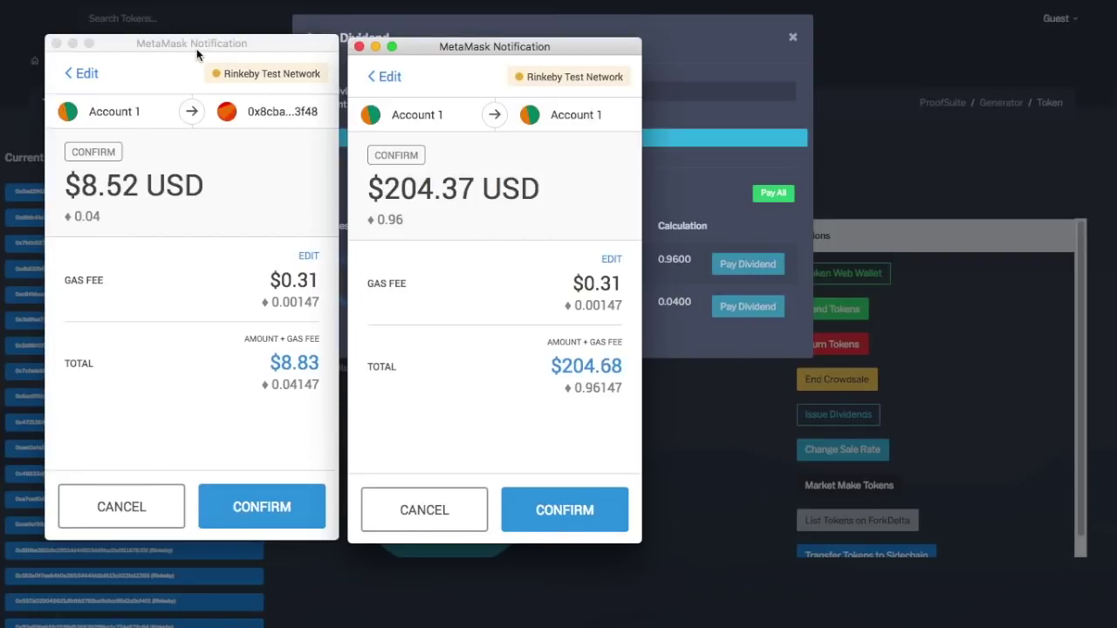
click(569, 512)
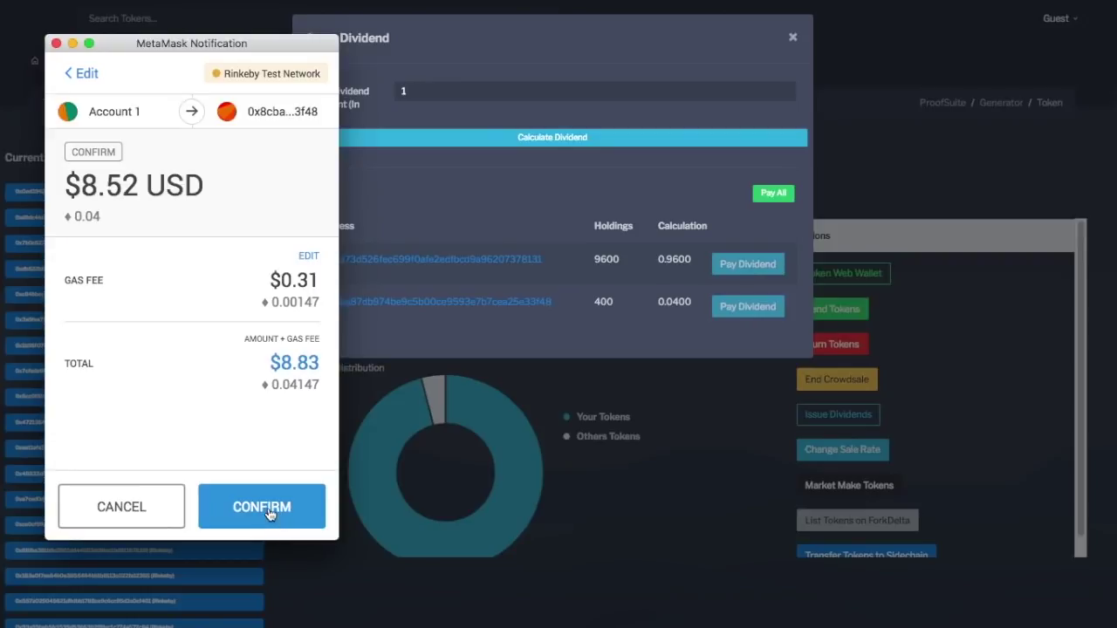
click(268, 510)
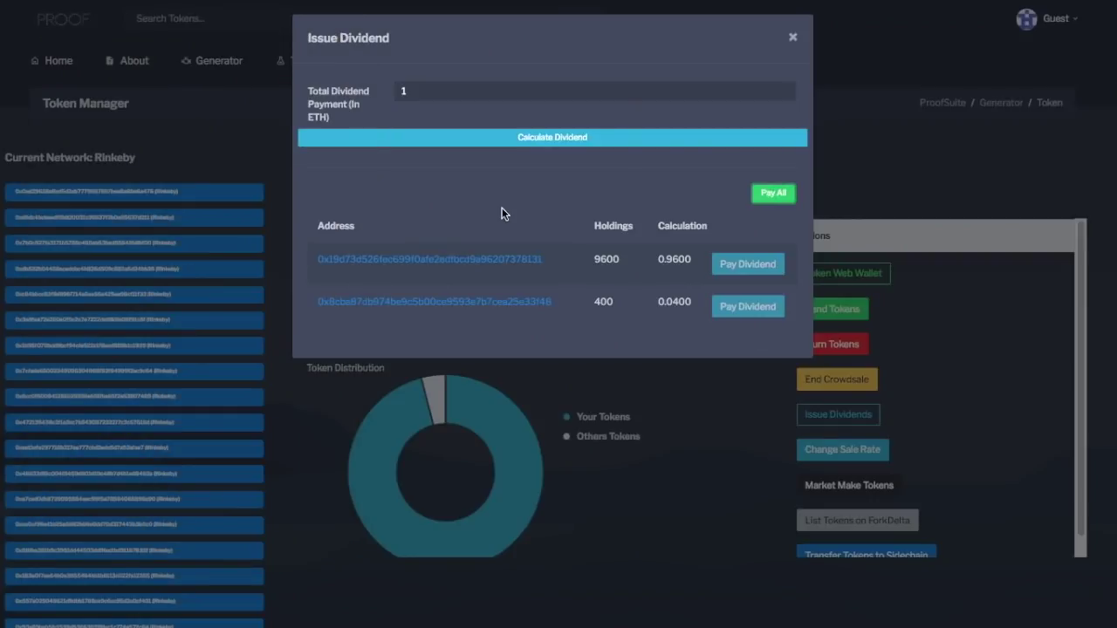
click(792, 38)
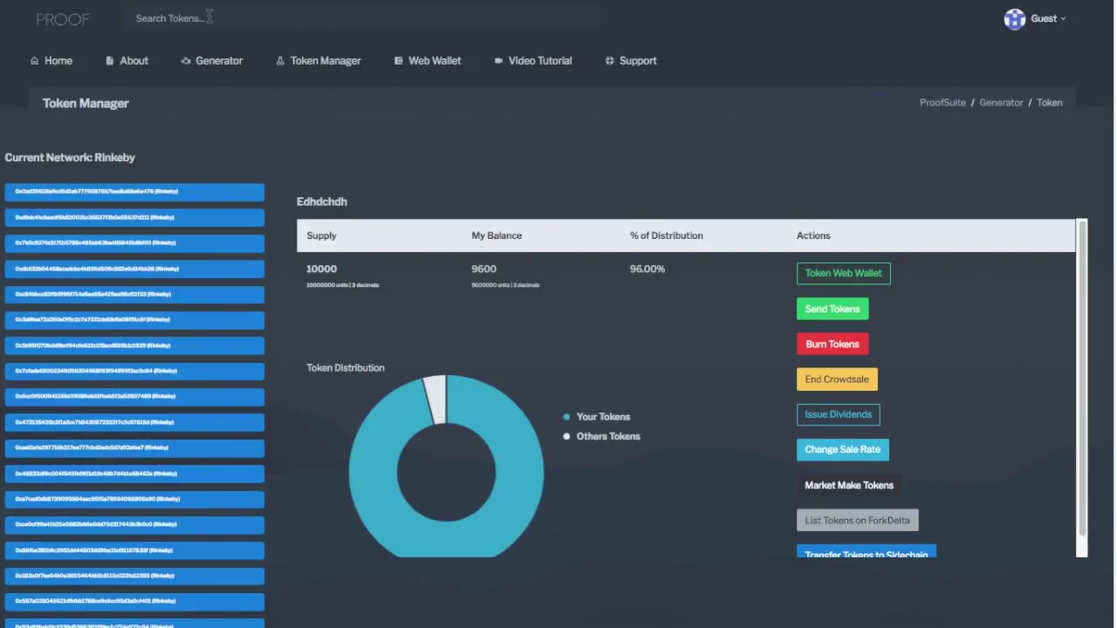
Step: Search the token directory for 'a'
click(208, 16)
text(A)
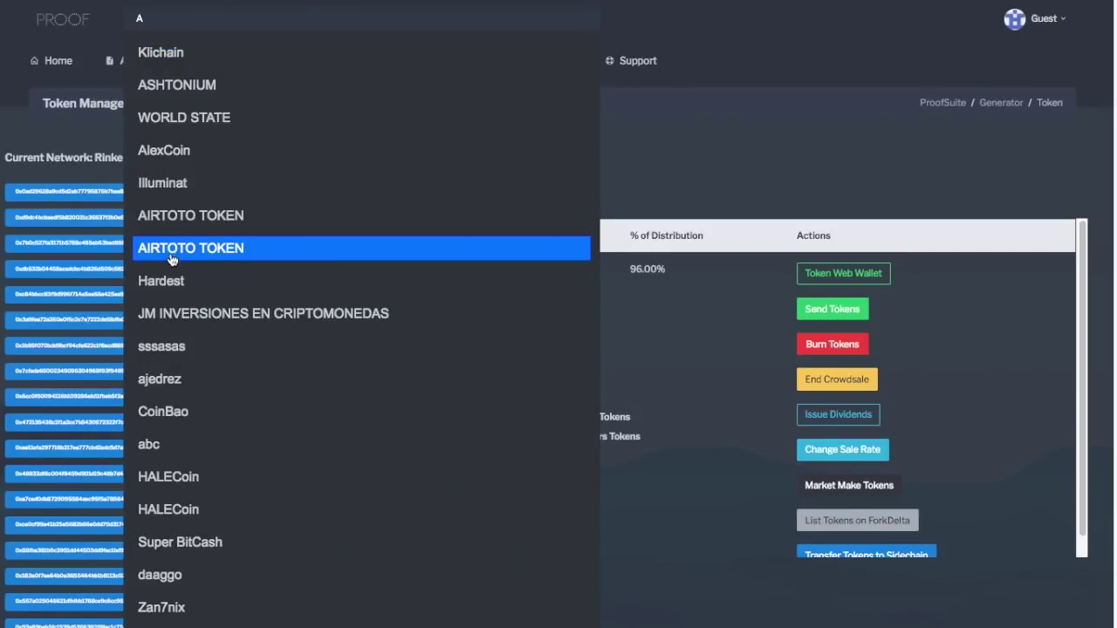
scroll(148, 253, down, 2)
scroll(199, 289, down, 4)
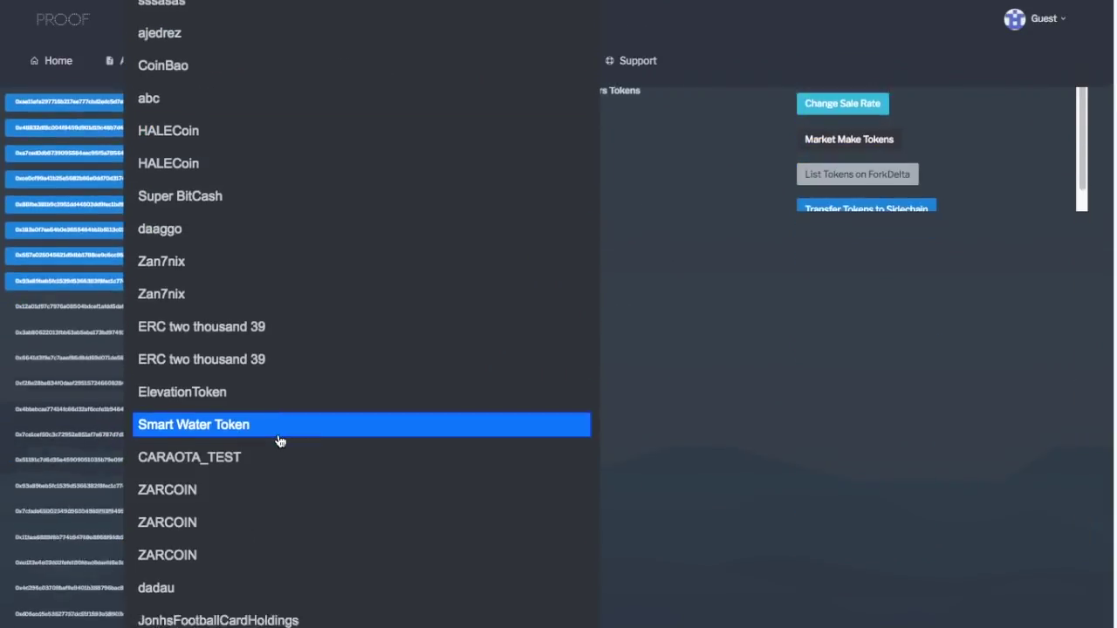
scroll(269, 404, up, 6)
click(206, 17)
key(BackSpace)
text(a)
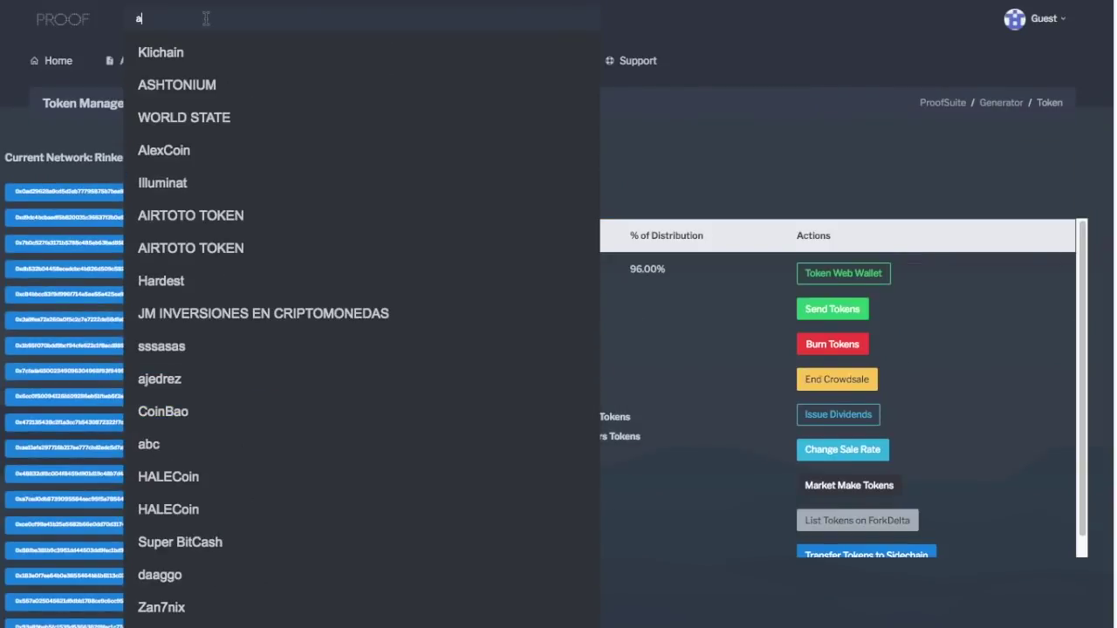
key(Return)
Step: Scroll through the matching tokens and open the Klichain token's page
scroll(450, 265, down, 1)
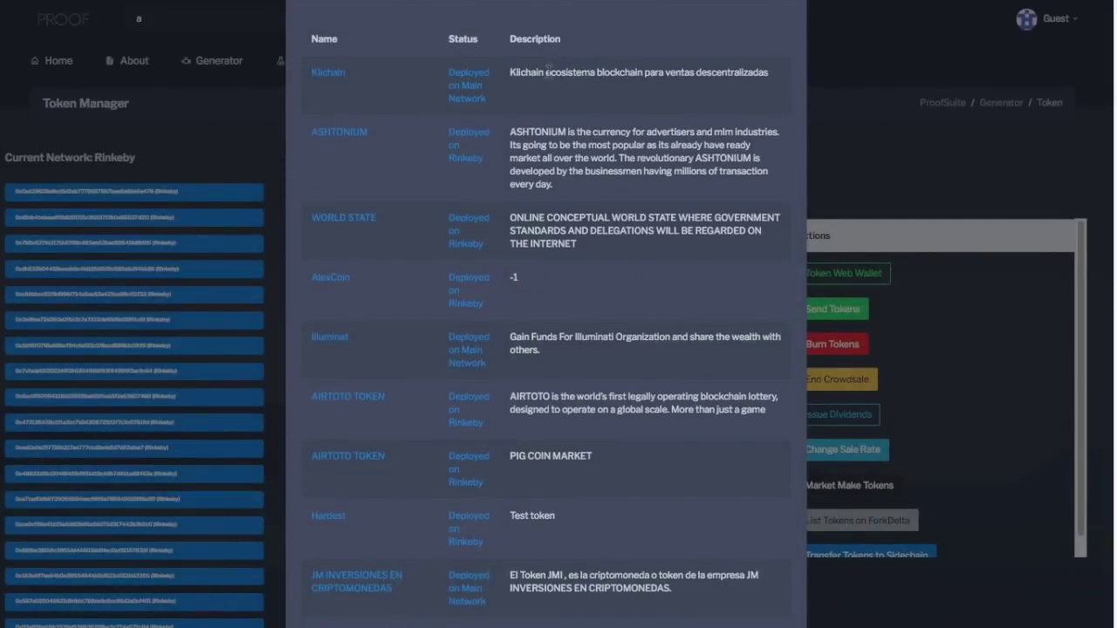
scroll(469, 428, down, 1)
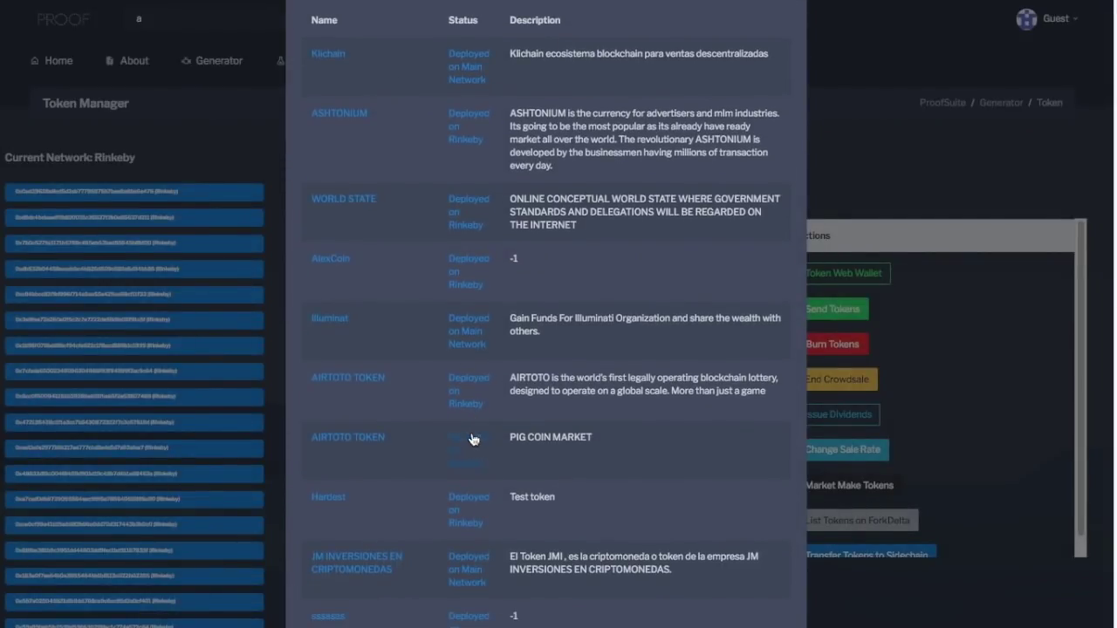
scroll(465, 420, down, 10)
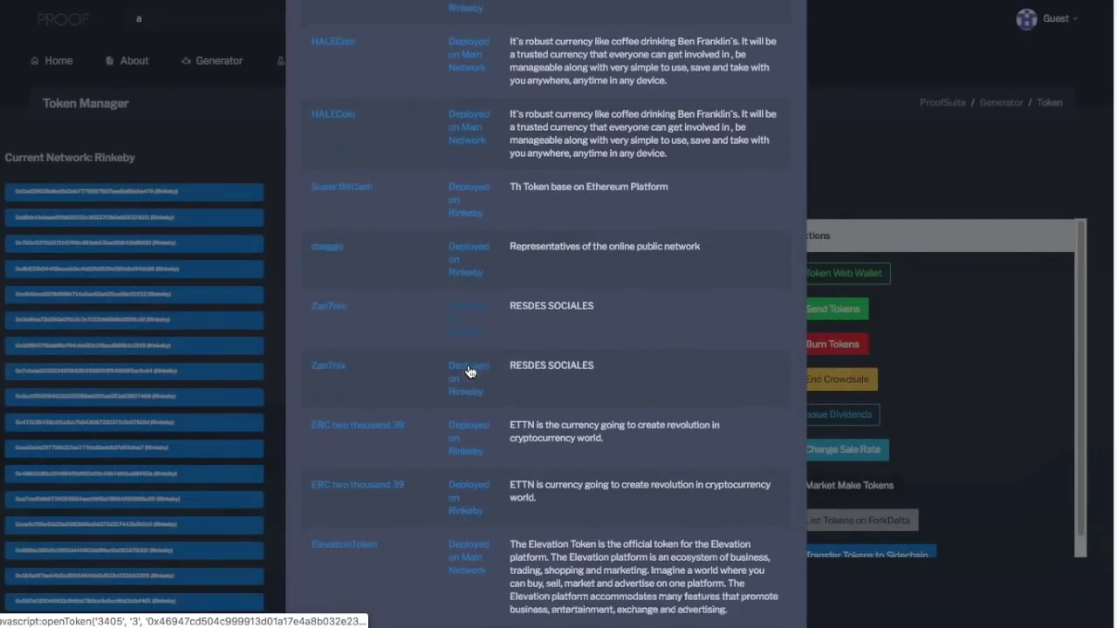
scroll(472, 384, down, 5)
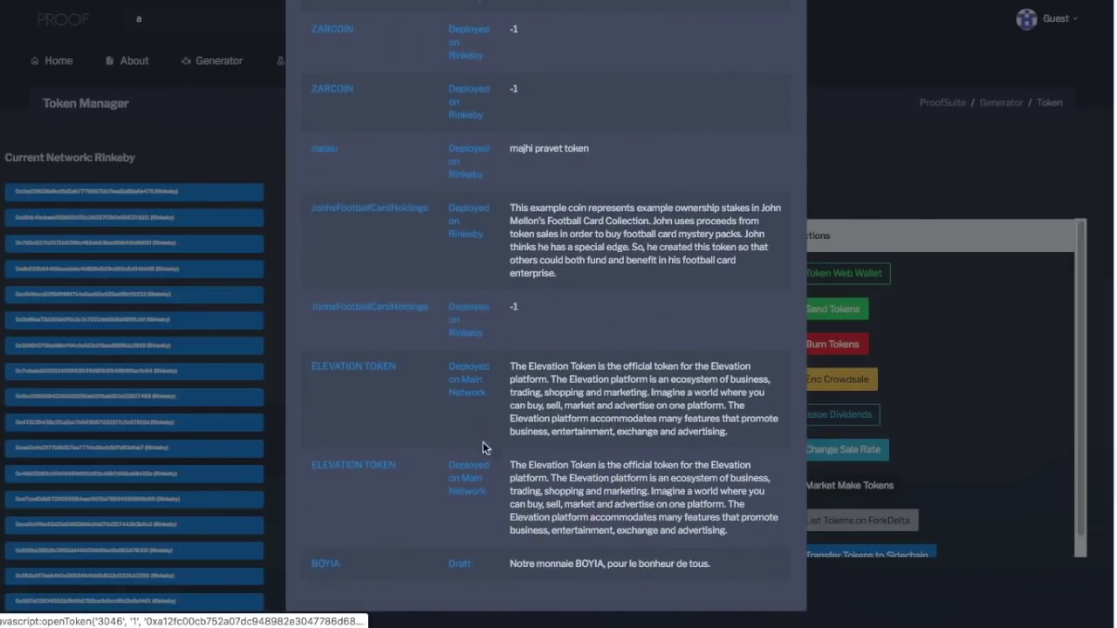
scroll(464, 569, up, 15)
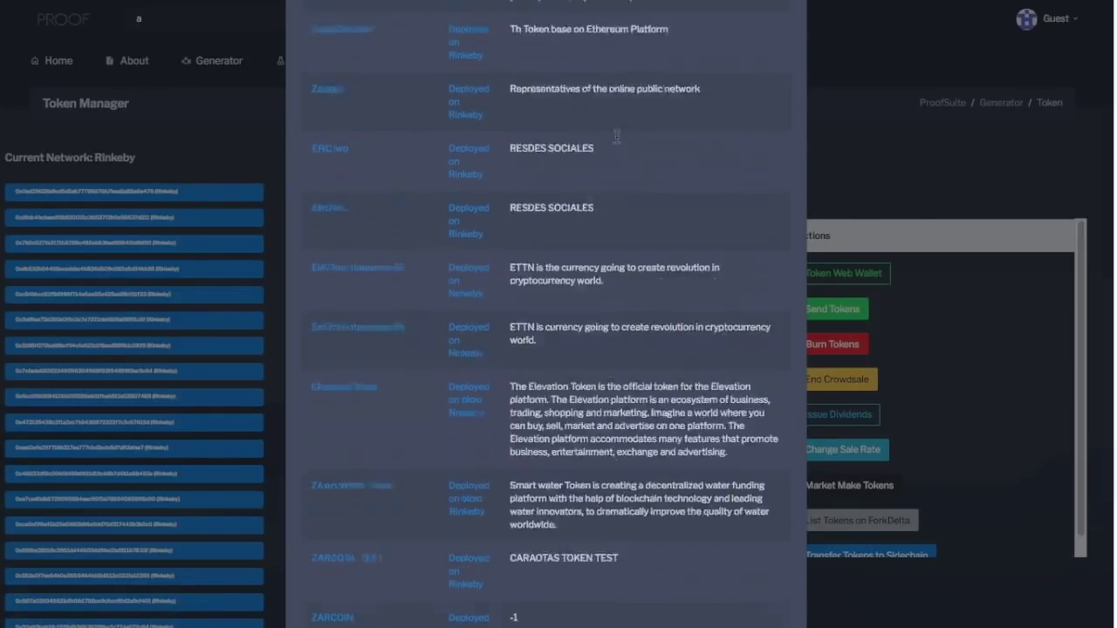
click(334, 131)
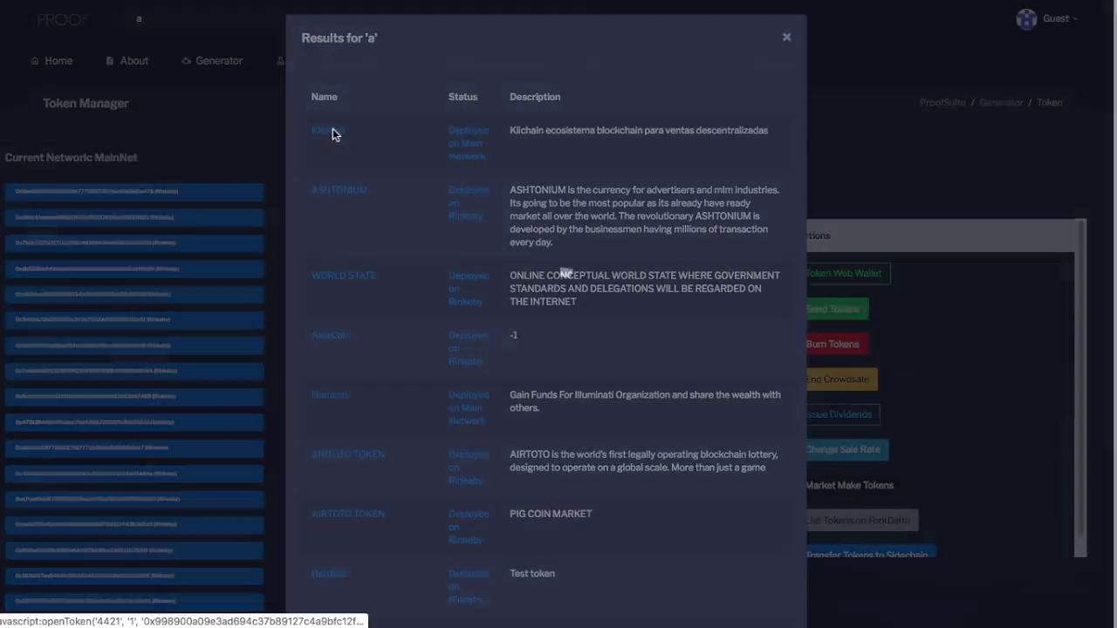
Step: Go back to the Tokenized Economy Generator page showing the 'A token' name
key(alt+Left)
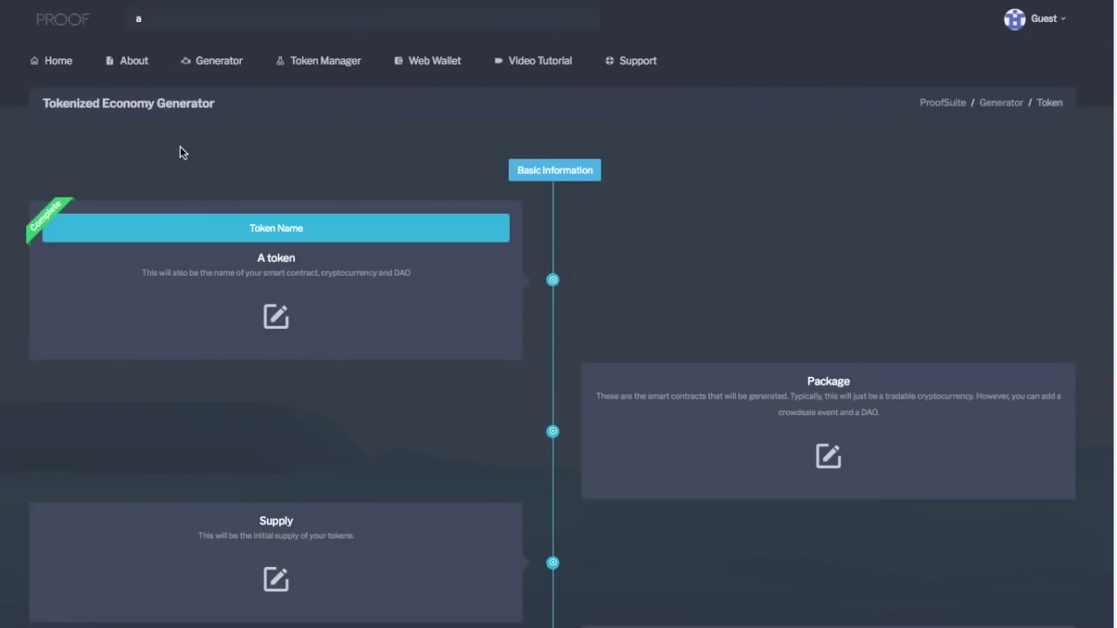